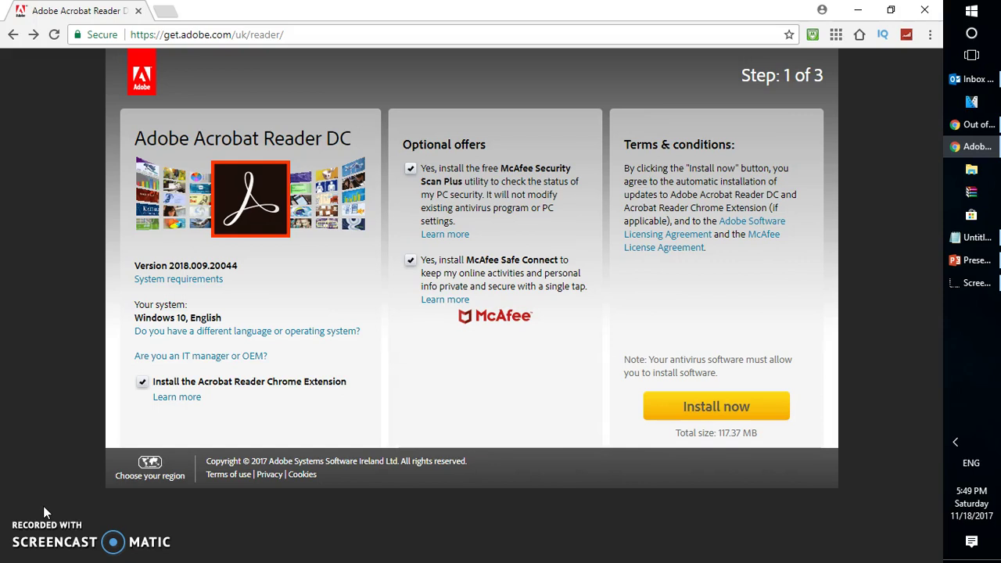
- Go to the Google homepage from Chrome's address bar
{"action": "left_click", "coordinate": [345, 34]}
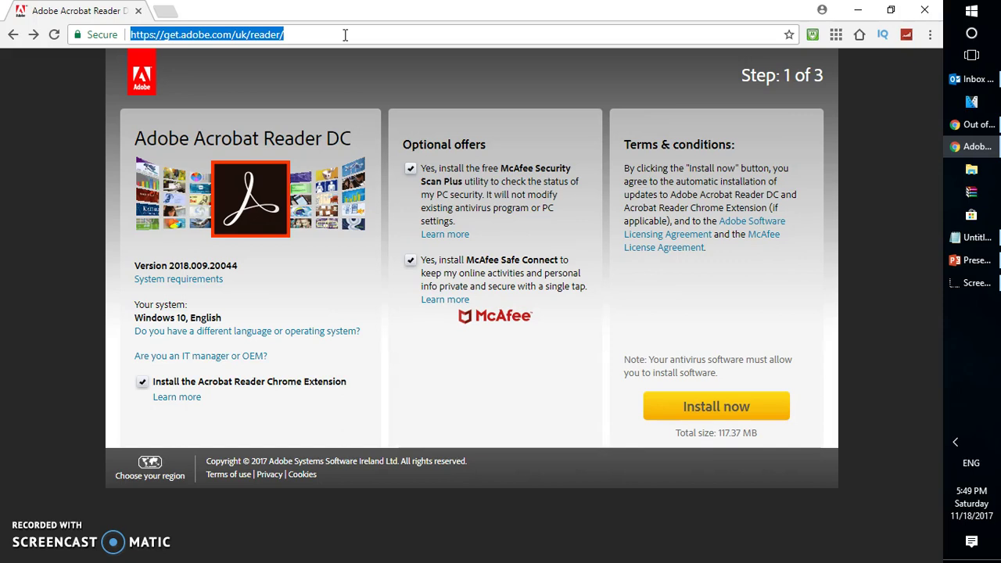
{"action": "type", "text": "googl"}
{"action": "key", "text": "Return"}
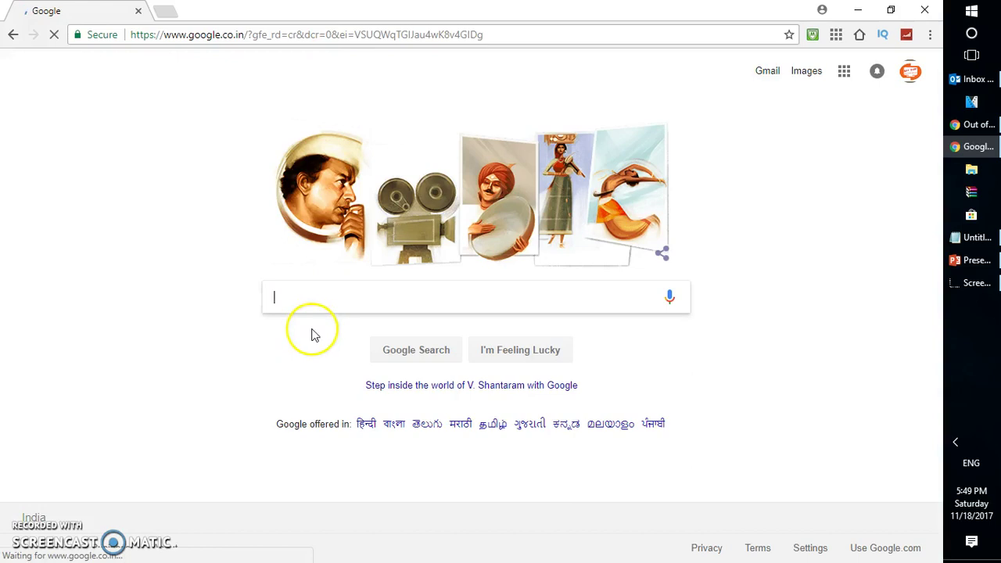
- Search Google for 'download adobe reader' using the suggested query
{"action": "type", "text": "adobe"}
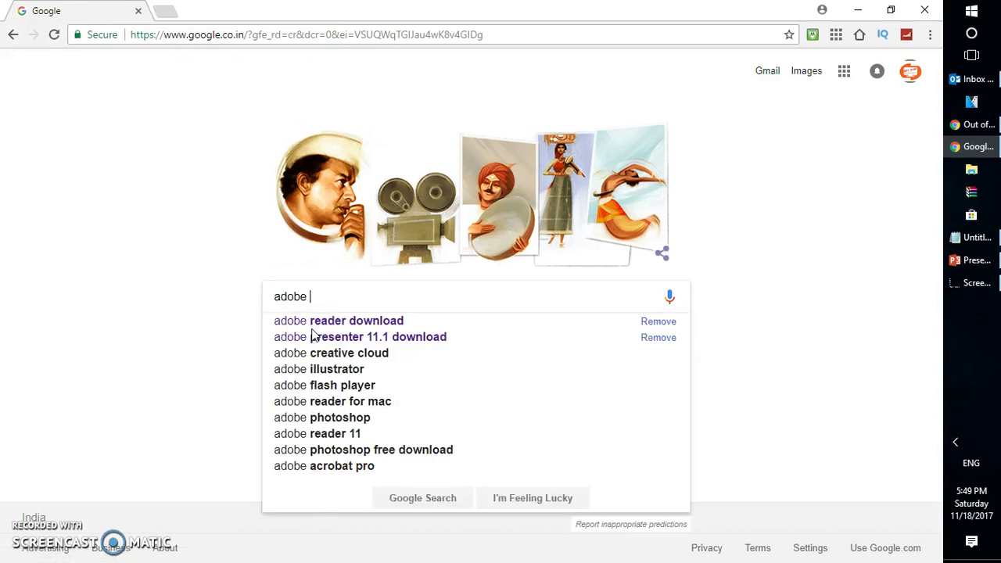
{"action": "left_click", "coordinate": [314, 335]}
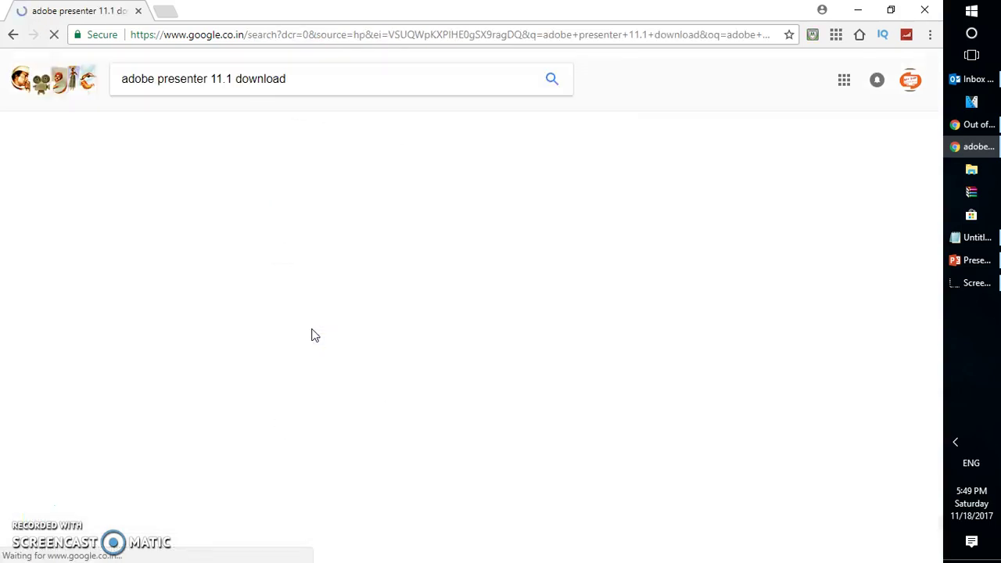
{"action": "key", "text": "ctrl+a"}
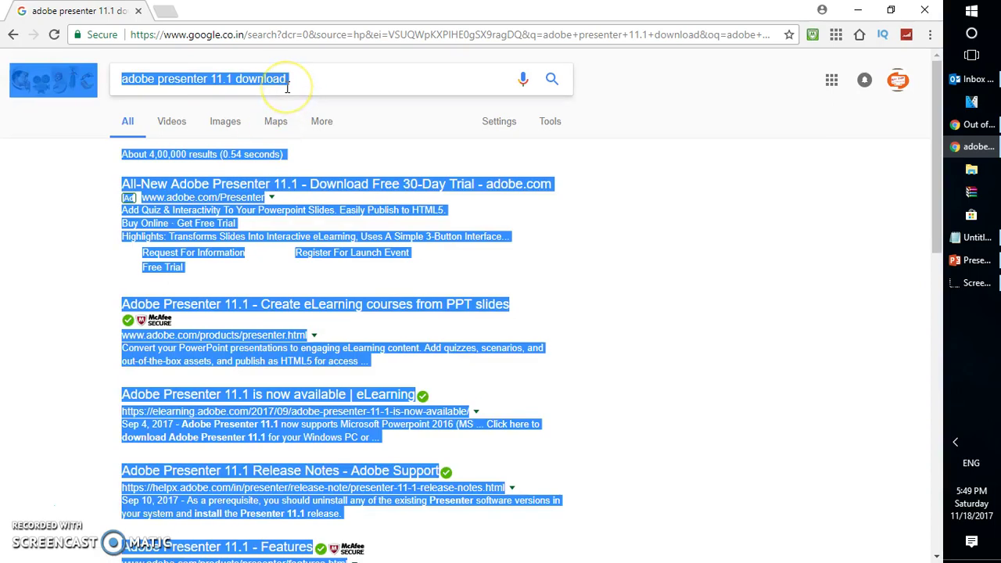
{"action": "left_click", "coordinate": [288, 87]}
{"action": "key", "text": "ctrl+a"}
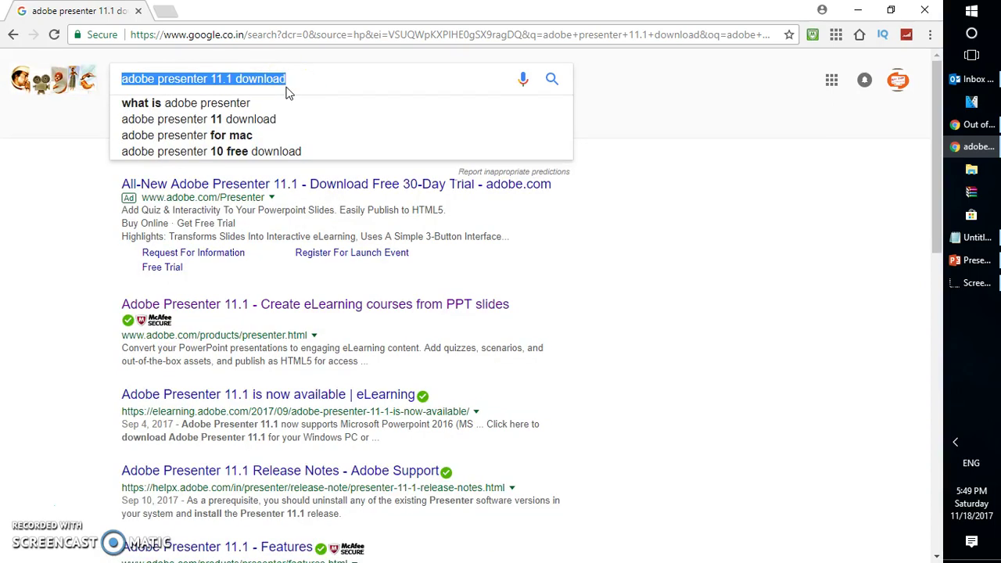
{"action": "type", "text": "dow"}
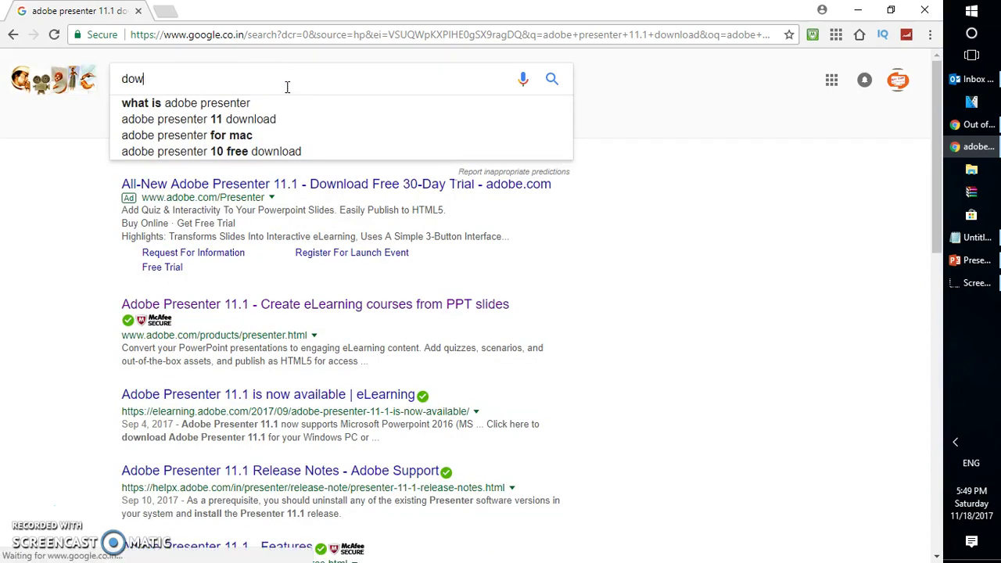
{"action": "type", "text": "nload ad"}
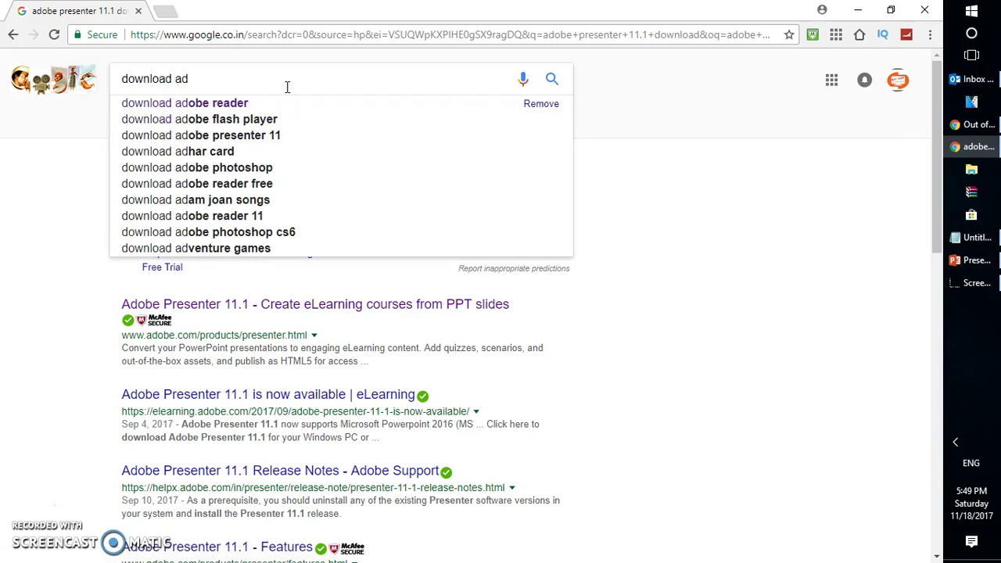
{"action": "key", "text": "Down"}
{"action": "key", "text": "Return"}
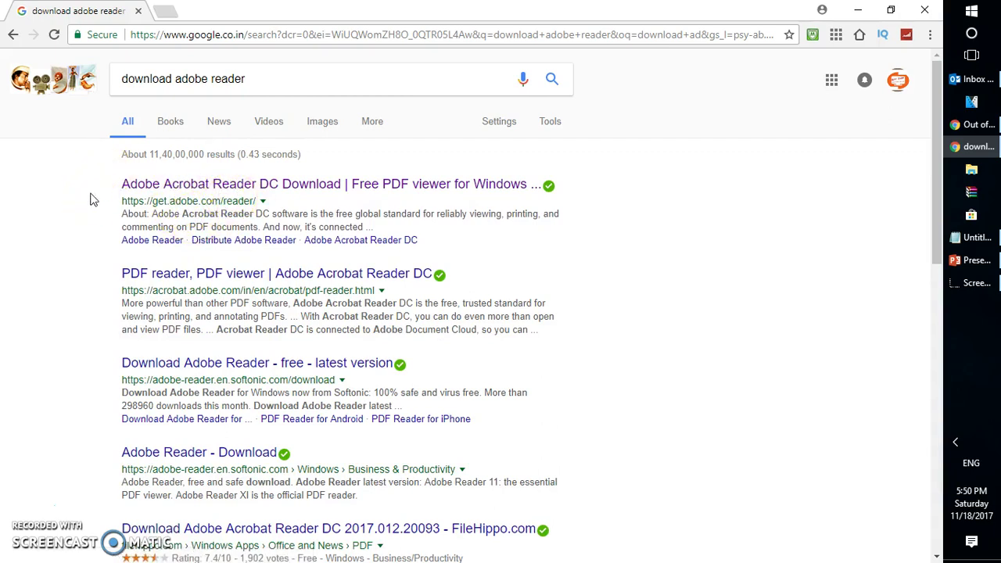
- Open the get.adobe.com Acrobat Reader DC page and decline the Chrome extension and both McAfee offers
{"action": "left_click", "coordinate": [186, 186]}
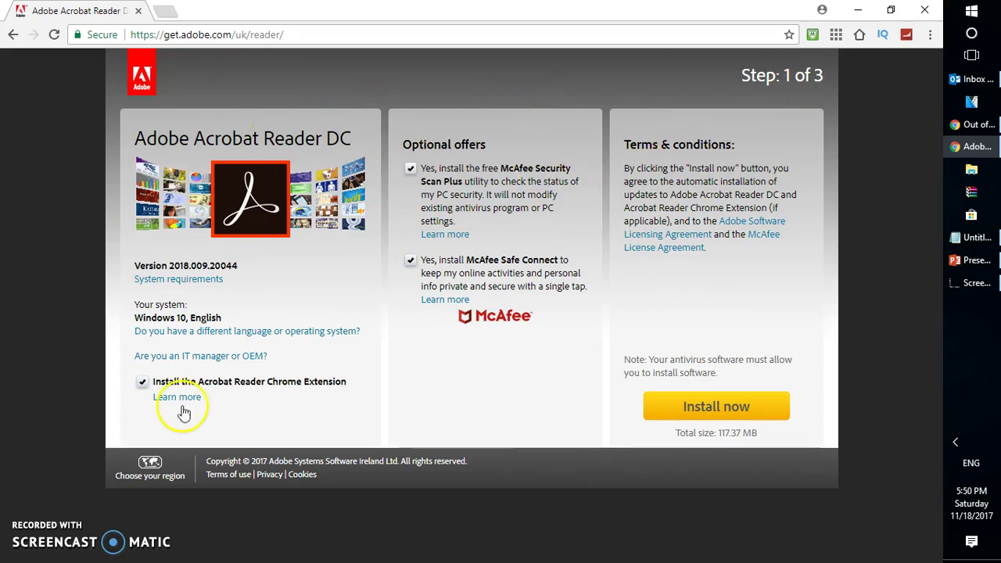
{"action": "left_click", "coordinate": [143, 383]}
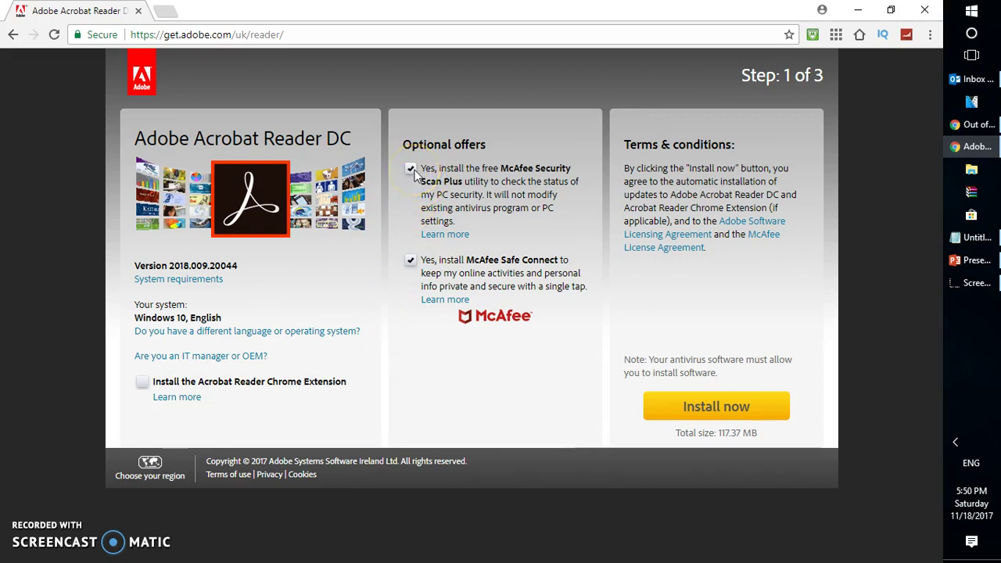
{"action": "left_click", "coordinate": [411, 169]}
{"action": "left_click", "coordinate": [411, 260]}
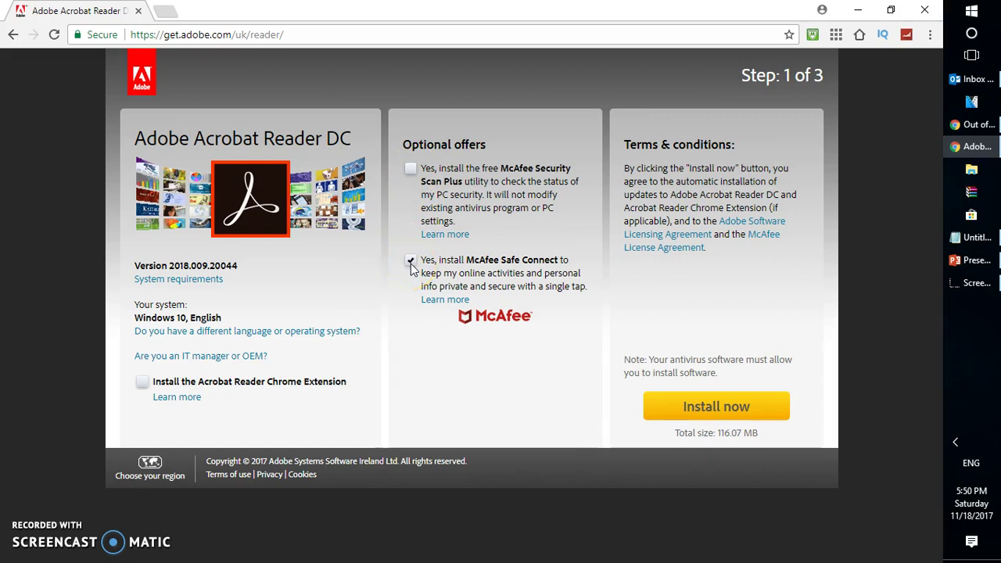
- Start the Acrobat Reader DC installer download with Install now
{"action": "left_click", "coordinate": [721, 413]}
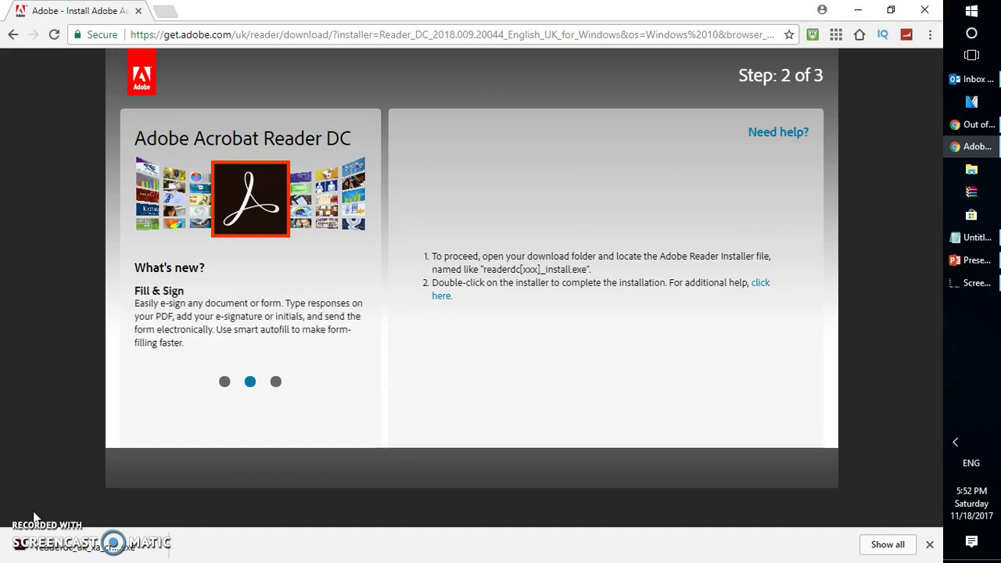
- Run the downloaded readerdc install.exe from Chrome's download bar
{"action": "left_click", "coordinate": [79, 554]}
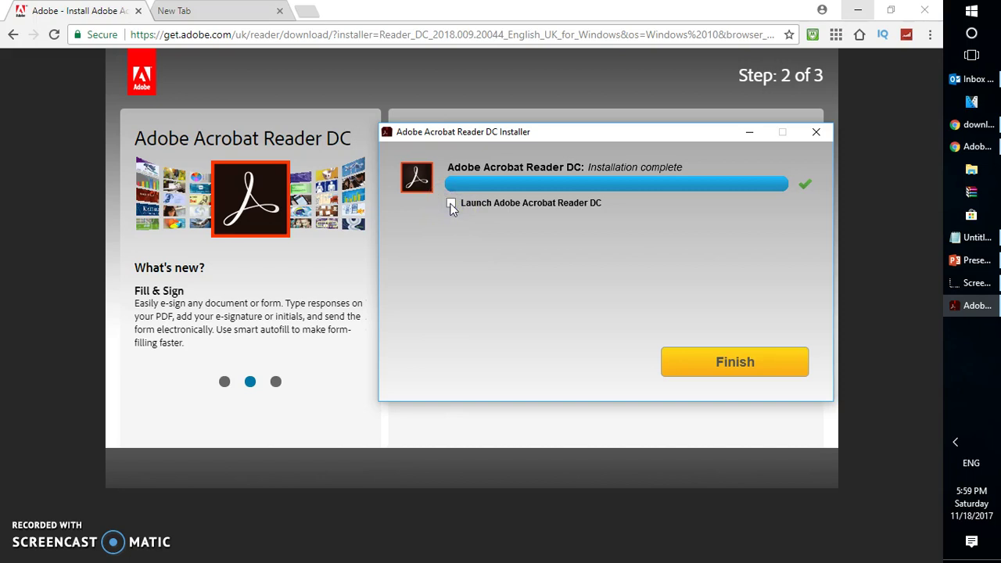
- Finish the installer and bring up the newly launched Acrobat Reader
{"action": "left_click", "coordinate": [732, 372]}
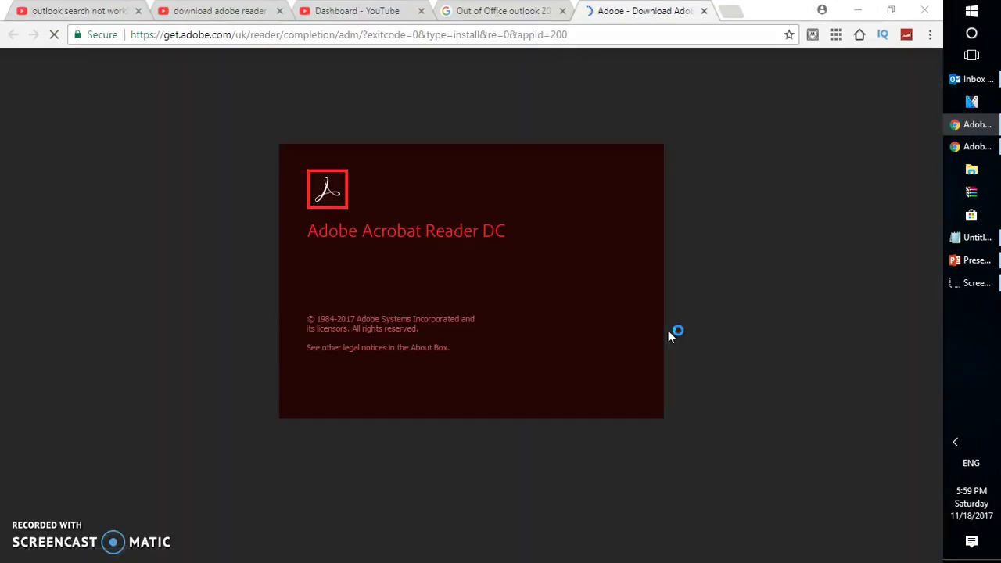
{"action": "key", "text": "super+d"}
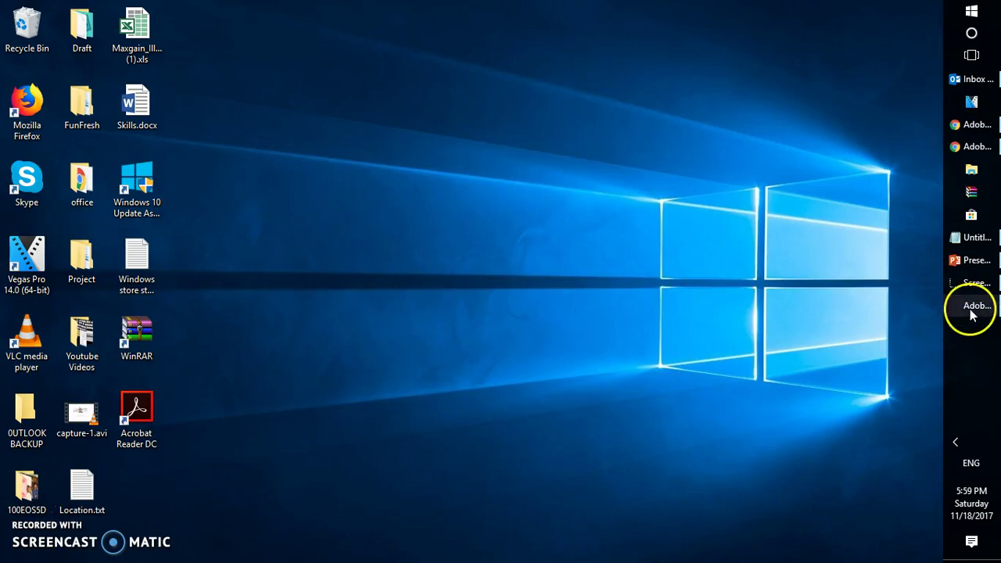
{"action": "left_click", "coordinate": [974, 306]}
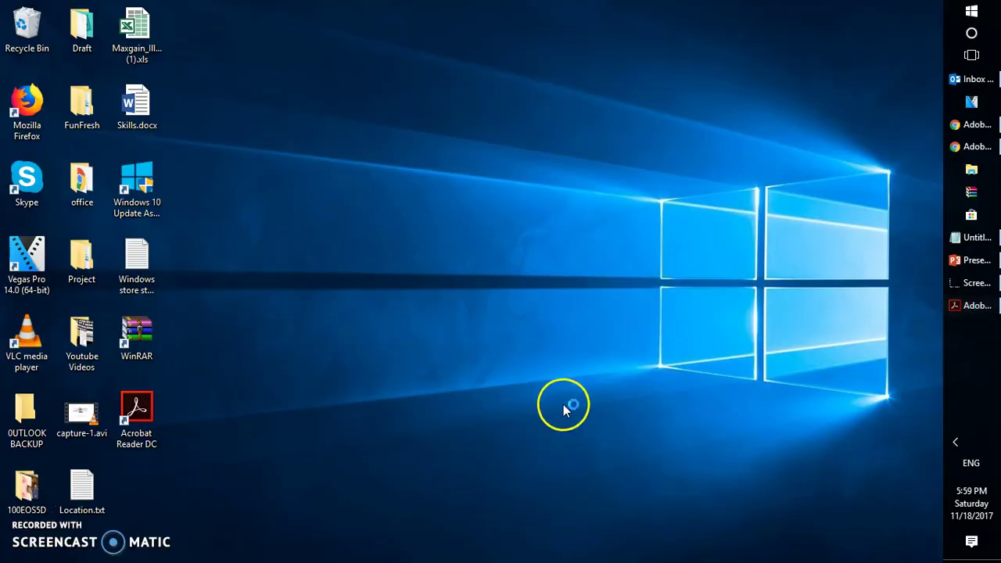
- Launch Acrobat Reader DC from its desktop shortcut, decline the default PDF prompt, and relaunch it
{"action": "left_click", "coordinate": [125, 410]}
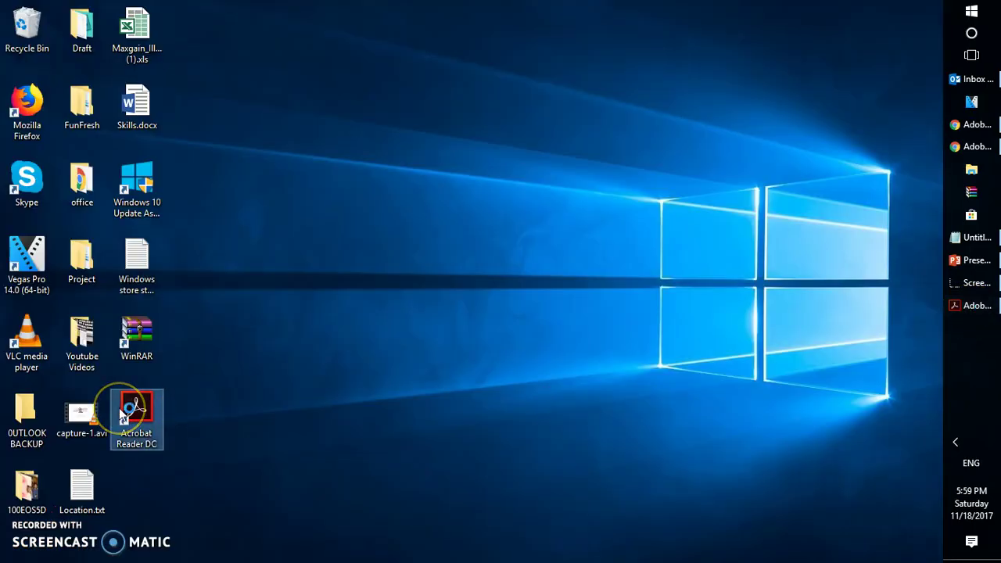
{"action": "double_click", "coordinate": [125, 411]}
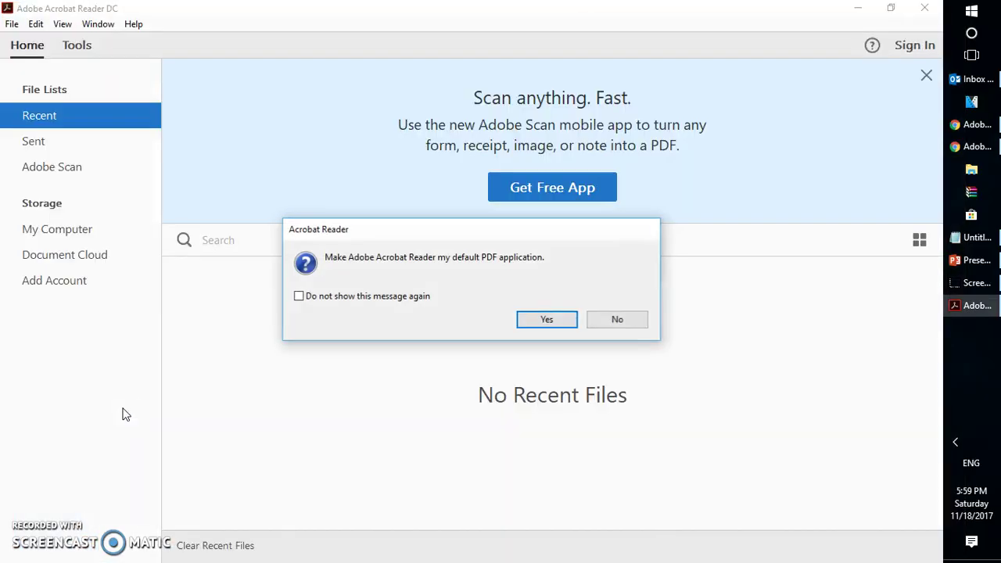
{"action": "left_click", "coordinate": [611, 320]}
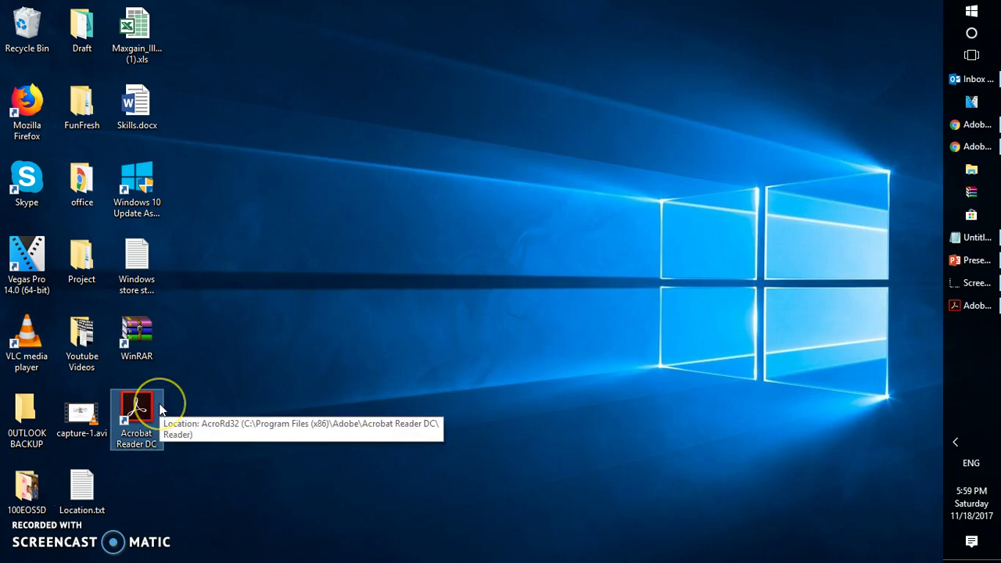
{"action": "double_click", "coordinate": [159, 406]}
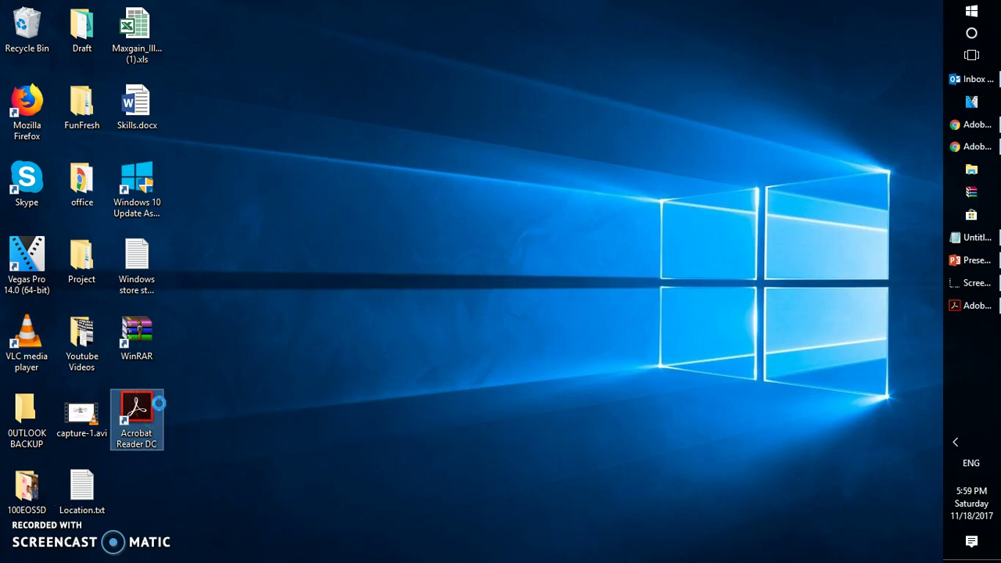
- Pin Acrobat Reader DC to the taskbar, dismiss Outlook's Automatic Replies dialog, and launch it from the pin
{"action": "right_click", "coordinate": [159, 404]}
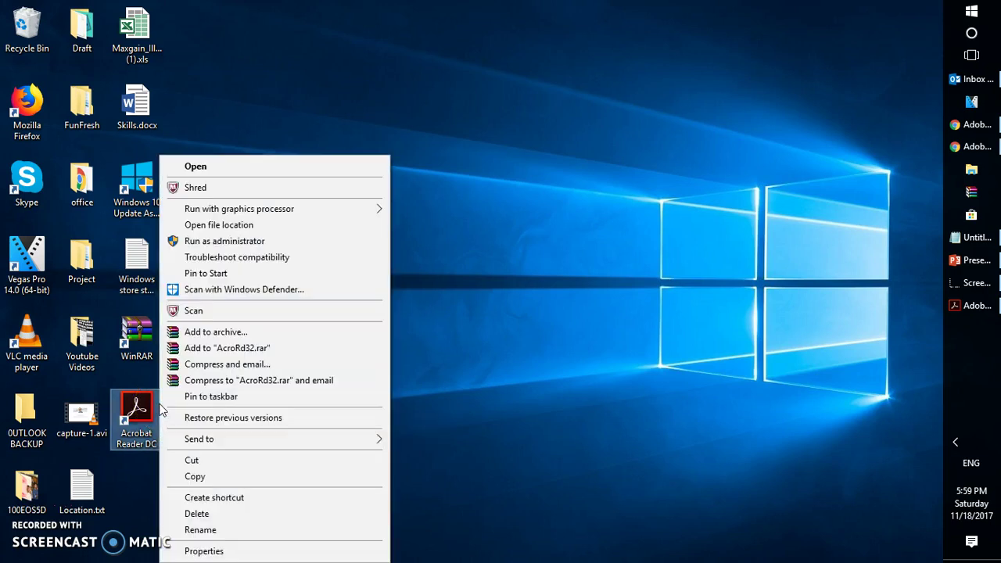
{"action": "left_click", "coordinate": [210, 397]}
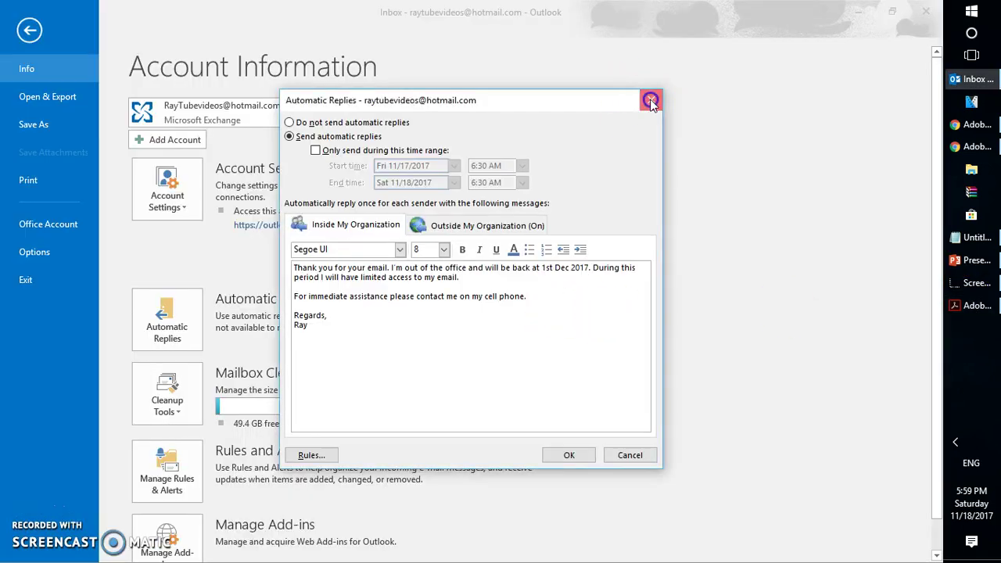
{"action": "left_click", "coordinate": [652, 103]}
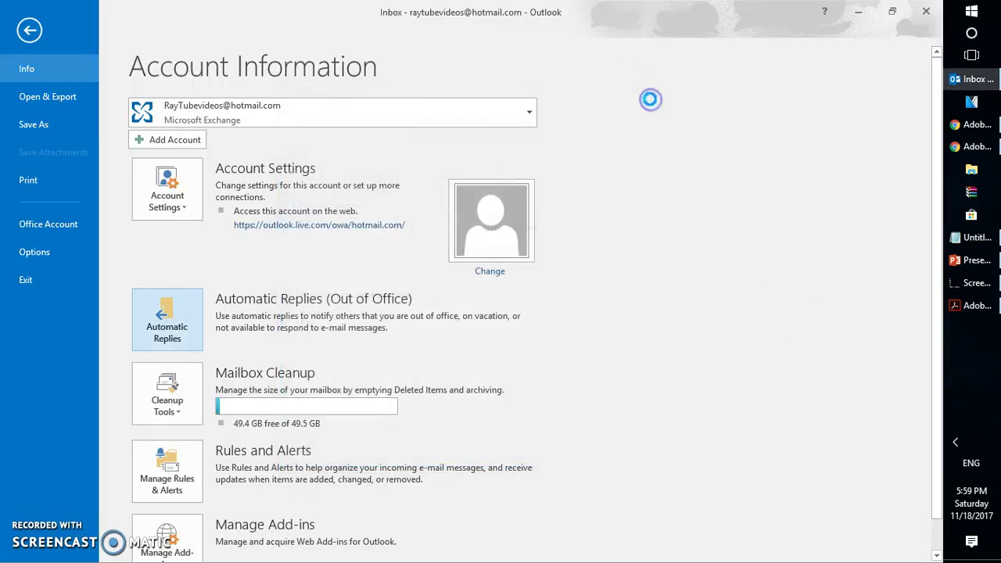
{"action": "key", "text": "Escape"}
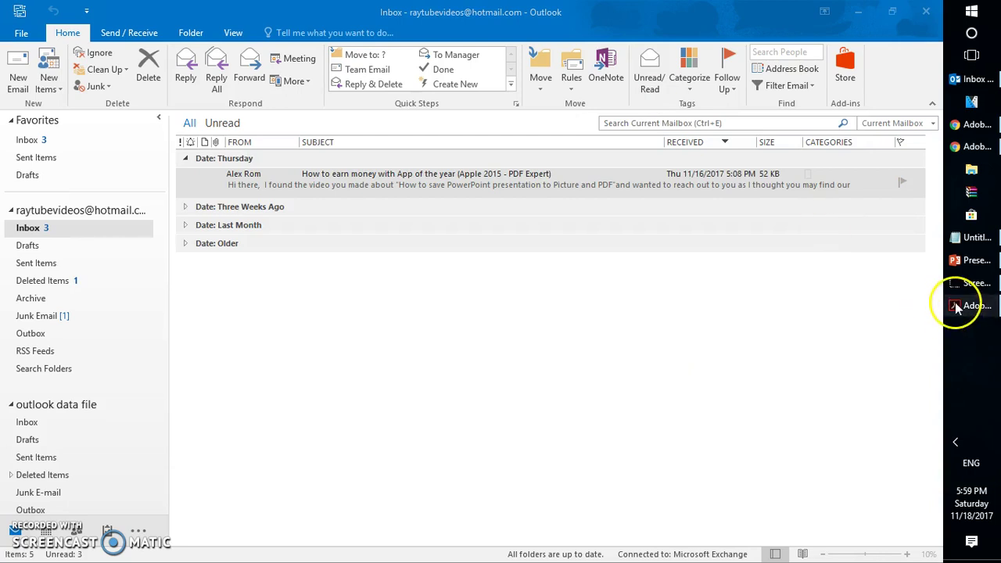
{"action": "left_click", "coordinate": [959, 305]}
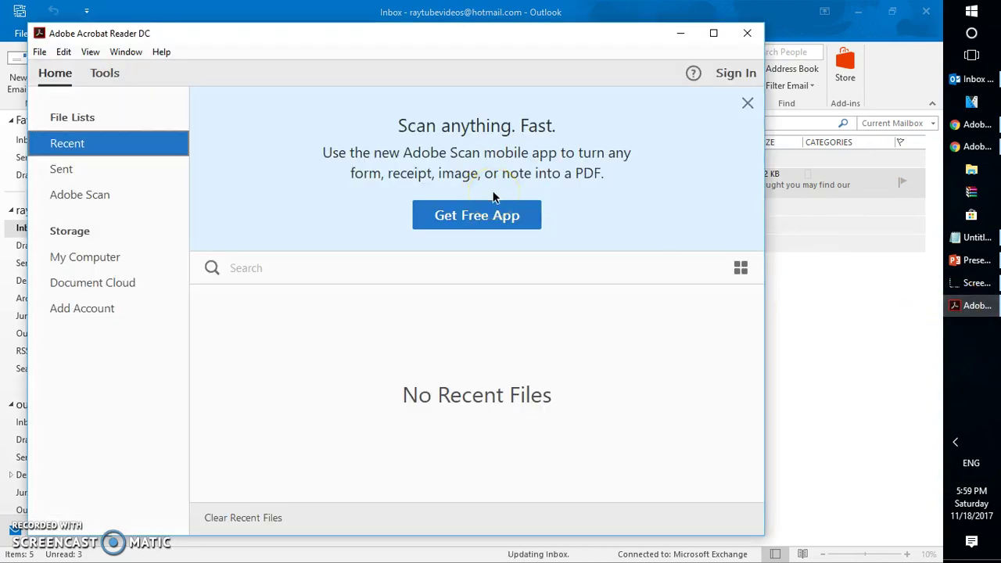